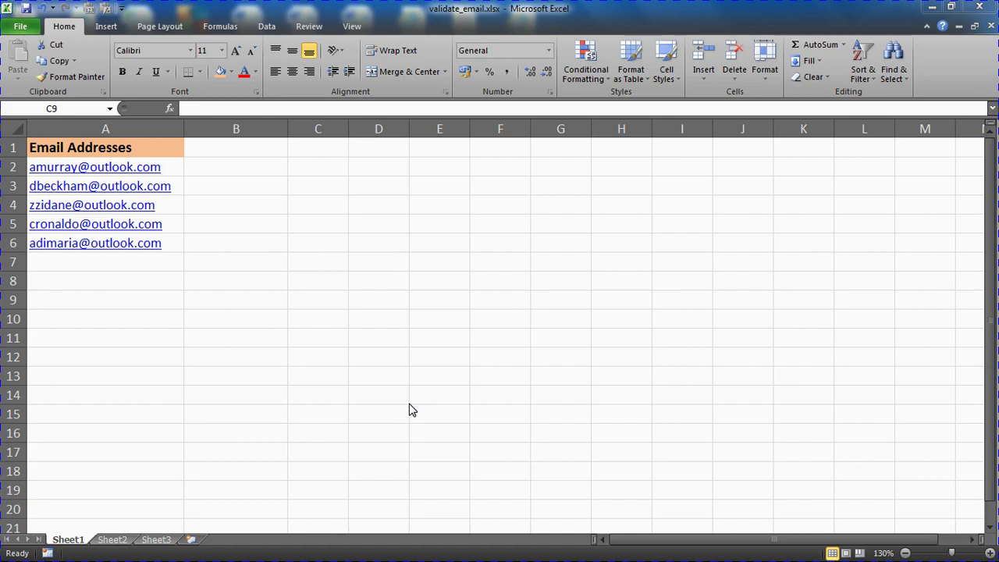
- Select column A, open Data Validation, and expand the Allow list of data types
left_click(115, 128)
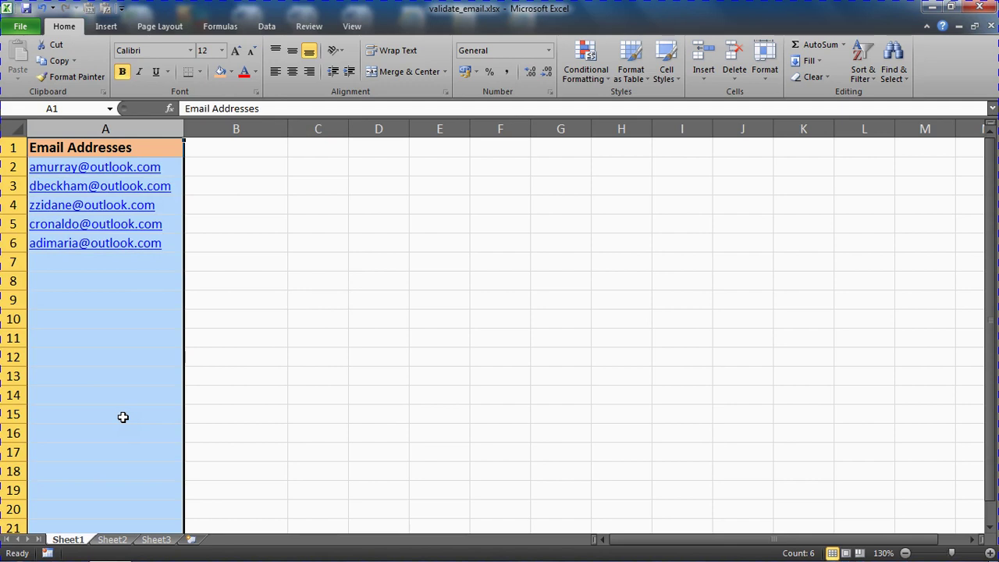
left_click(267, 26)
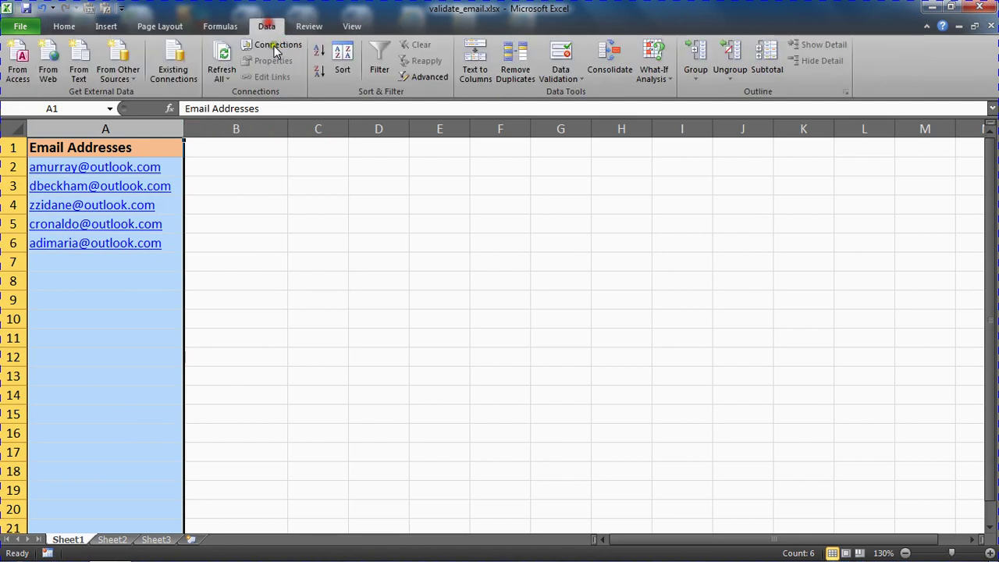
left_click(564, 55)
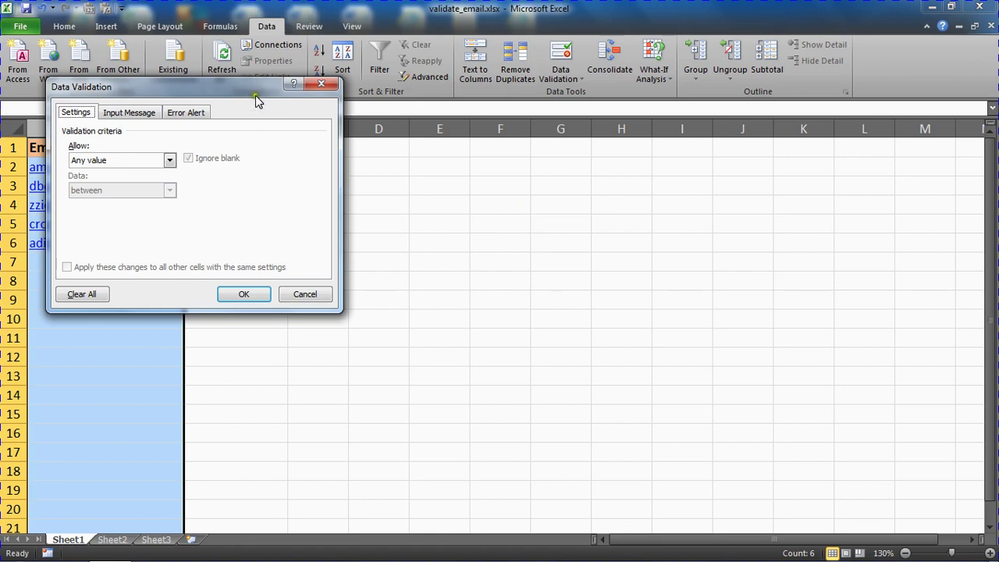
left_click_drag(250, 94, 509, 141)
left_click(428, 205)
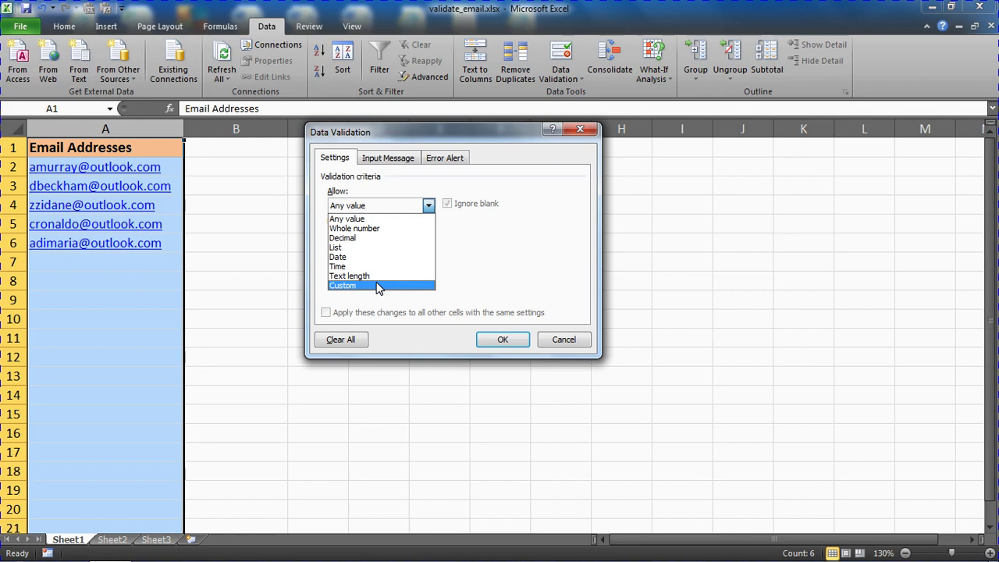
- Set Allow to Custom and start the formula with =and(find(
left_click(367, 286)
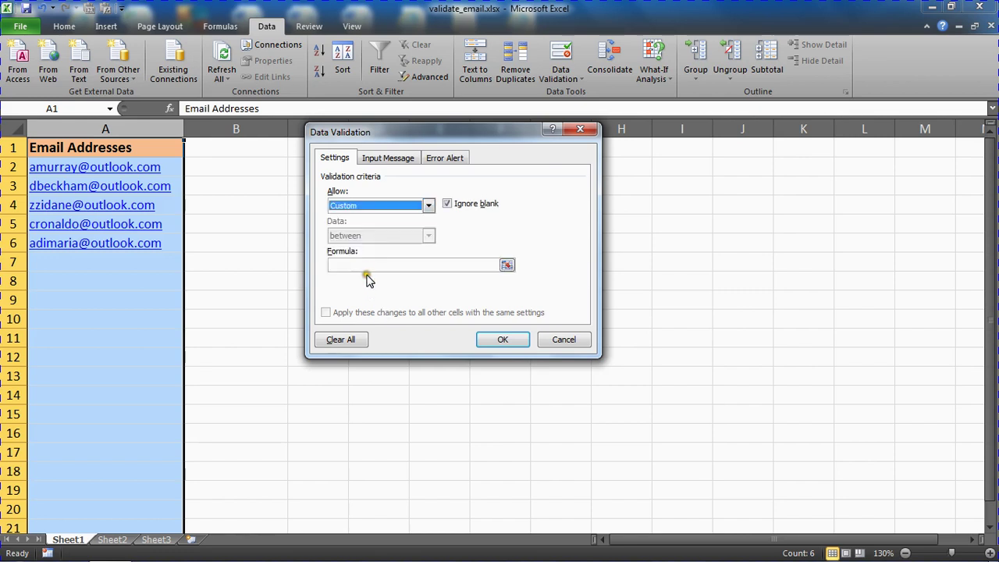
left_click(369, 266)
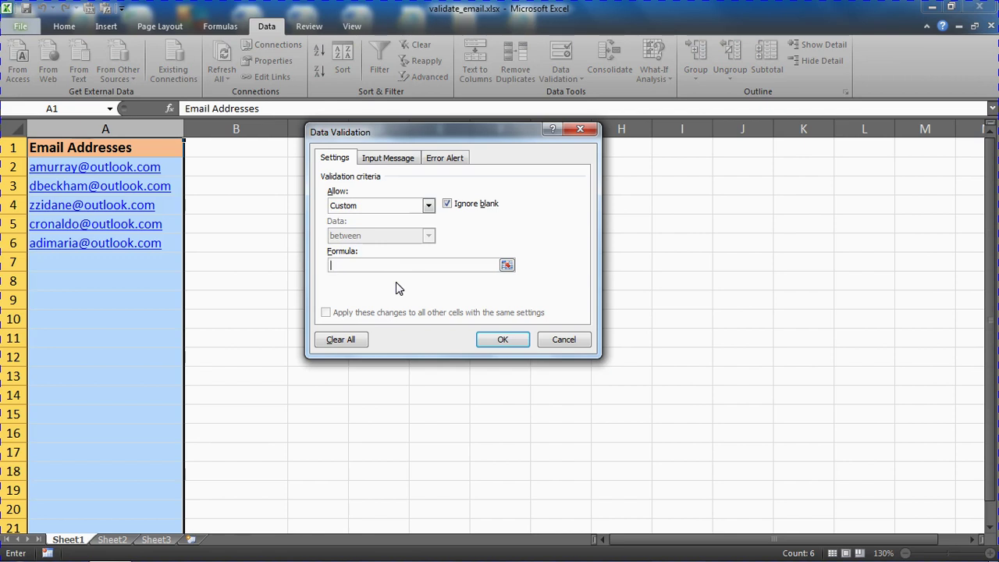
type("=and(")
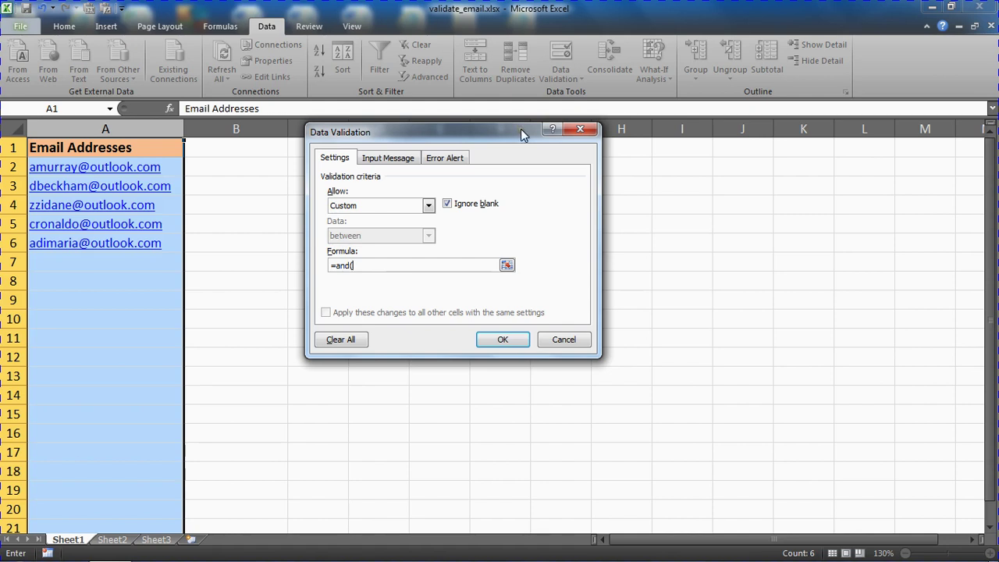
type("find(")
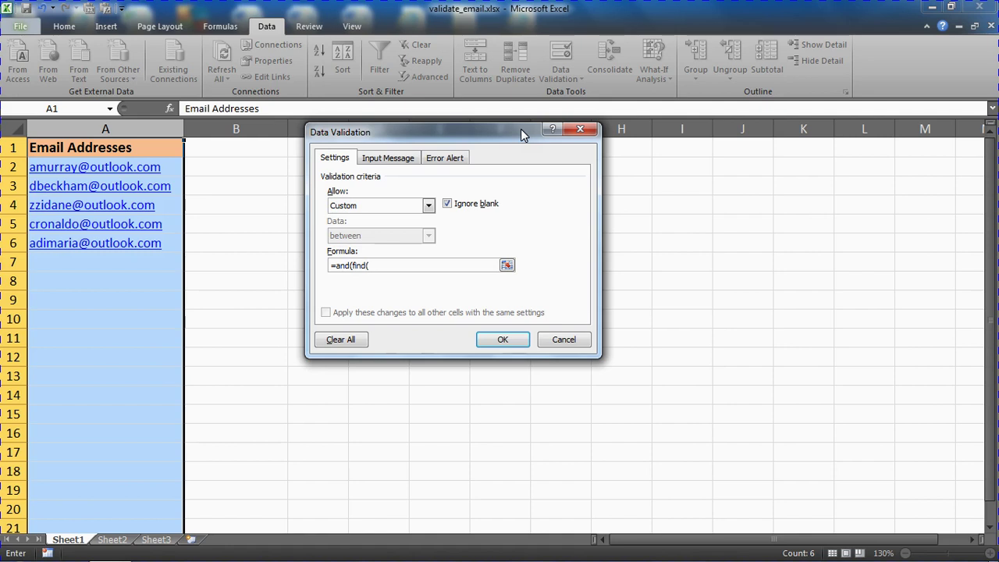
- Extend the formula to =and(find("@",A1),find(".",A1) to require both characters
type("\"@\"")
type(",A1")
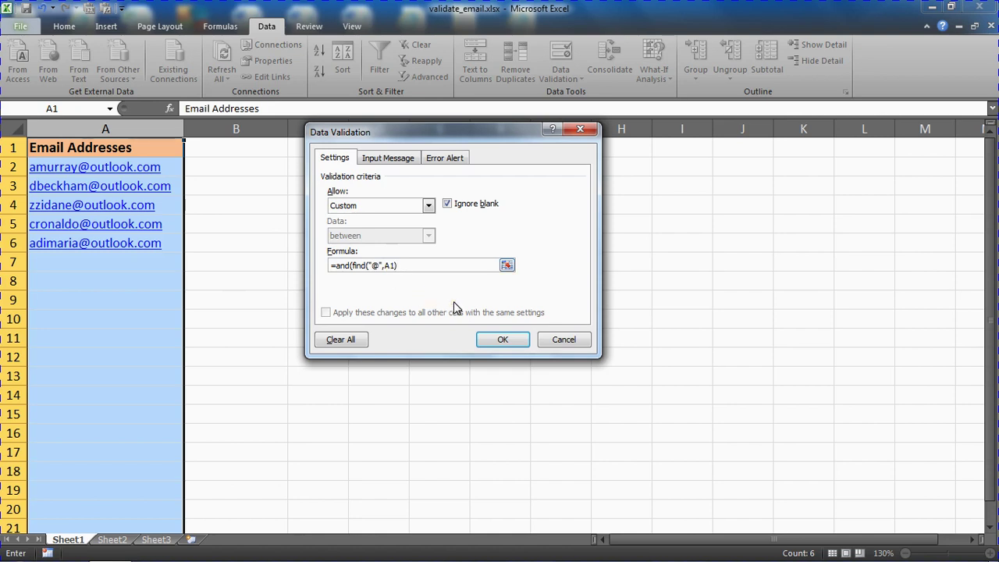
type(",find(\".\",A1)")
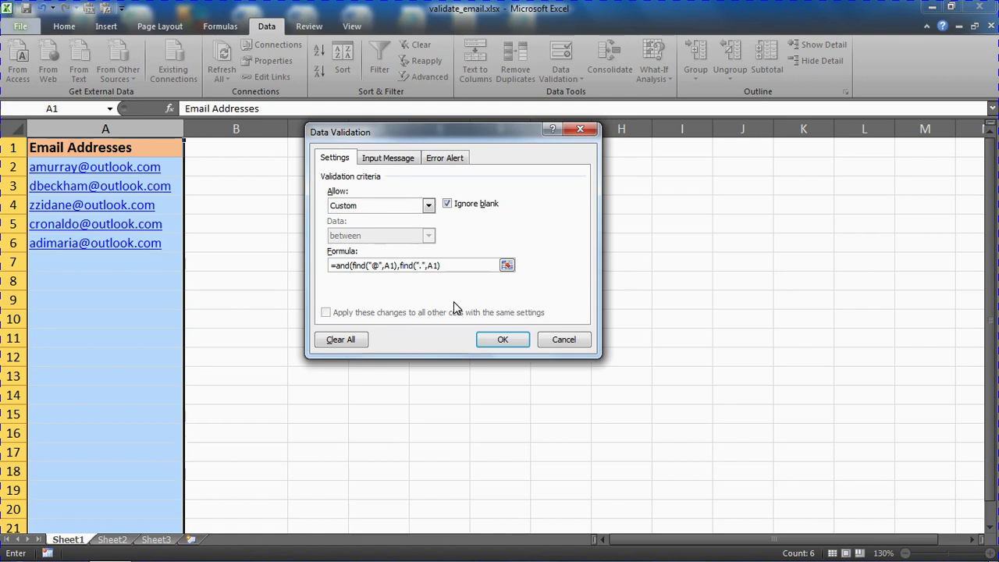
- Append iserror(find(" ",A1)) to the formula to forbid spaces and close the AND
type(",")
type("is")
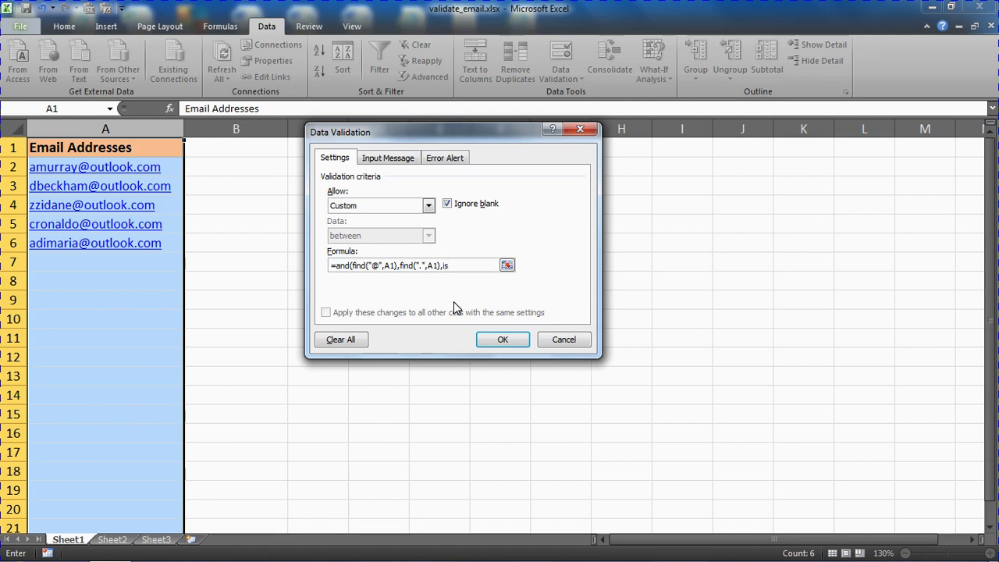
type("error(")
type("find(")
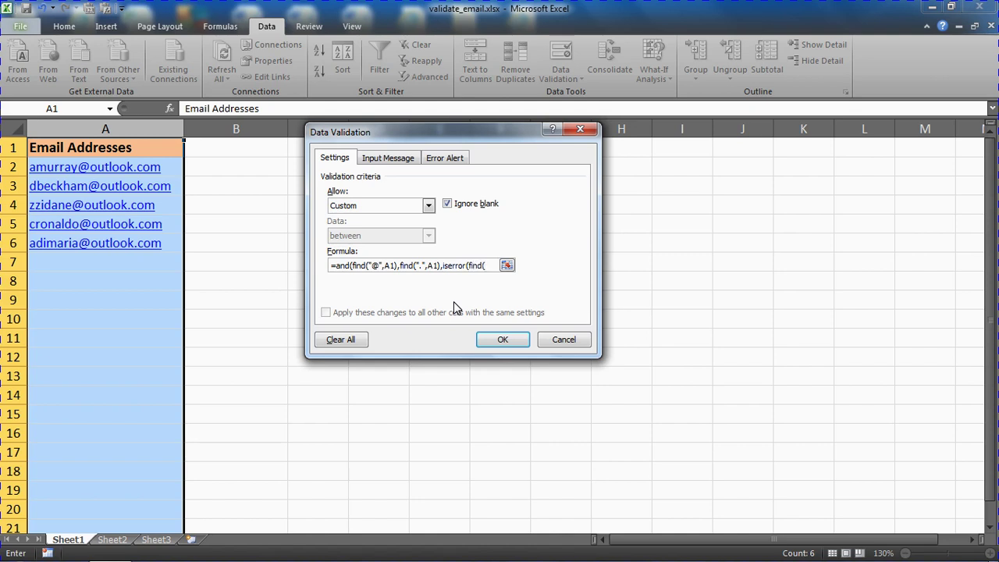
type("\" \",A1")
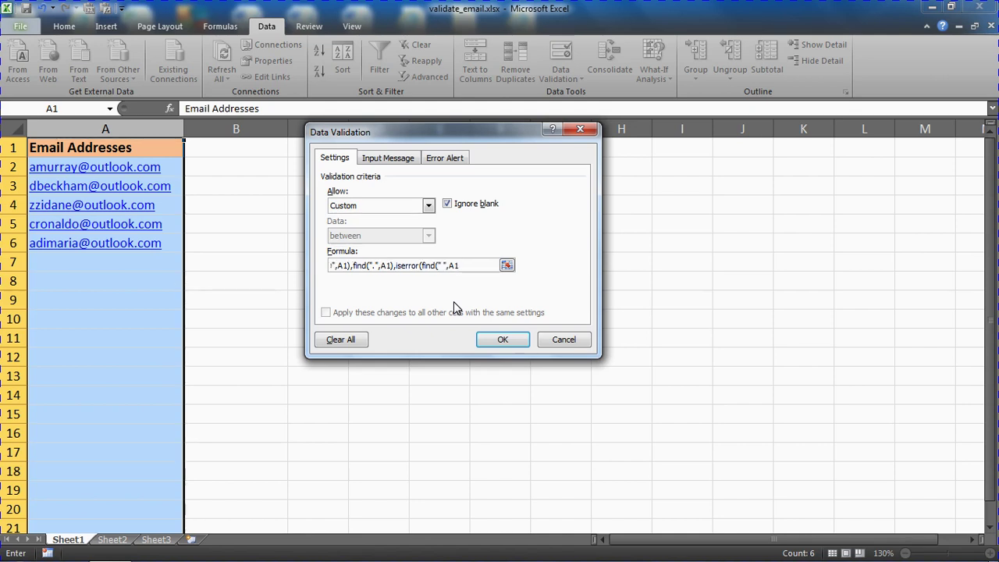
type(")))")
- Give the Stop error alert the title 'Error' and a message explaining valid email requirements
left_click(456, 162)
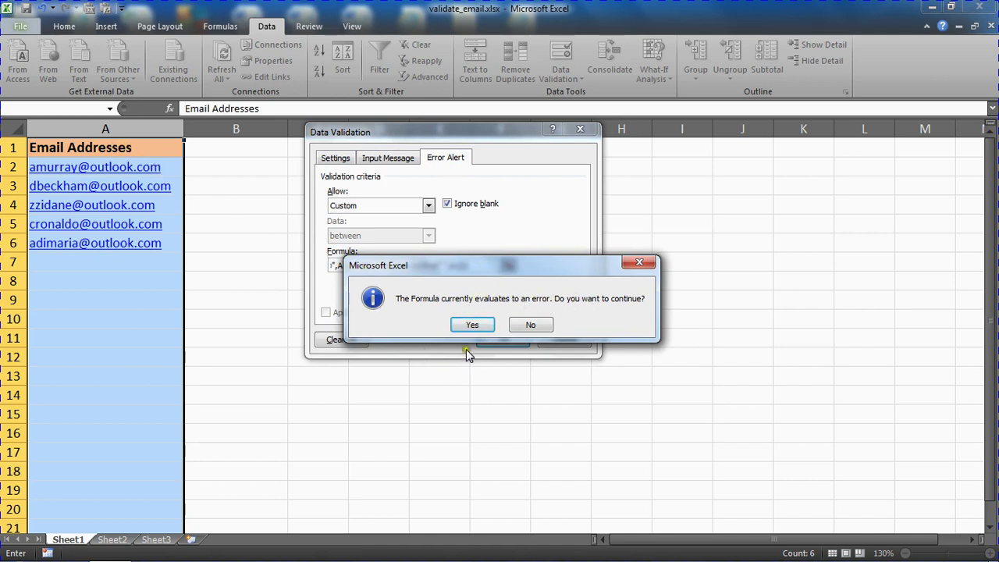
left_click(473, 326)
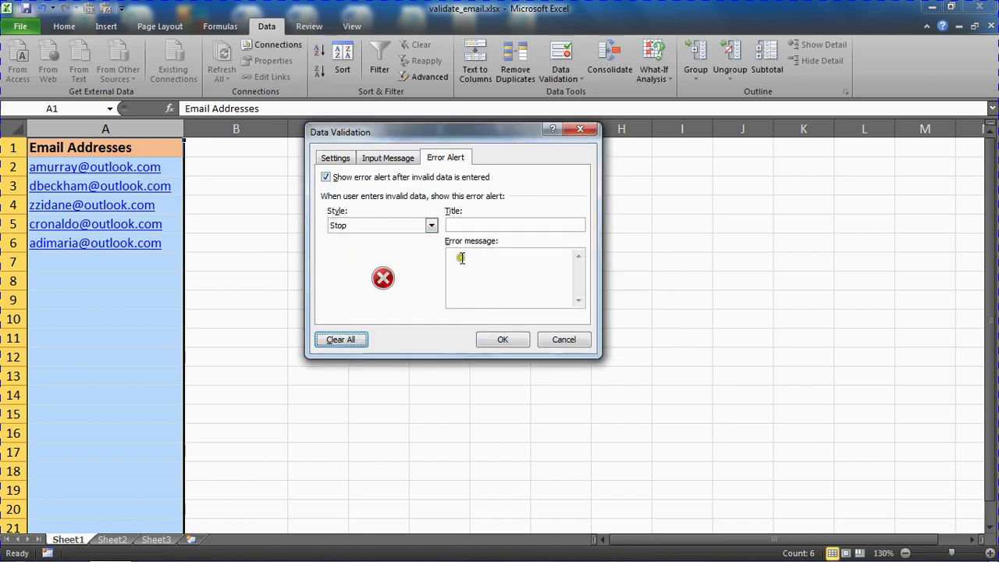
left_click(473, 224)
type("Error")
left_click(495, 269)
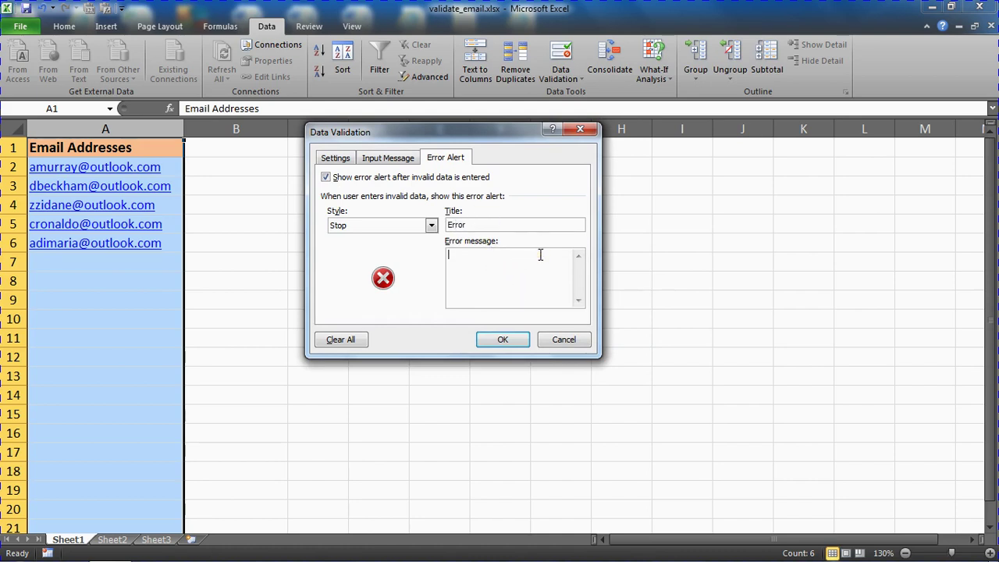
type("You have not entered a valid email address.  Please")
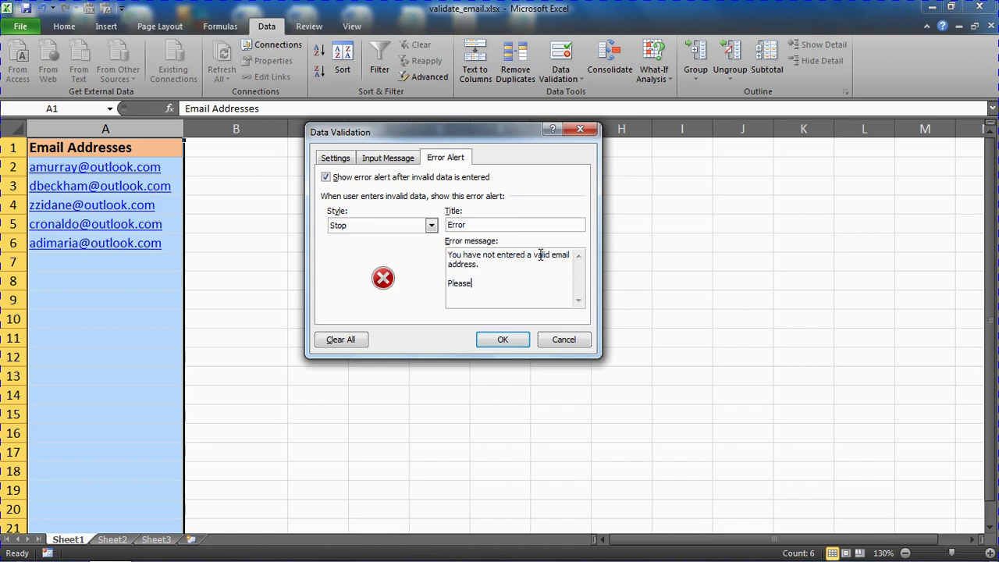
type(" ensure there are no spaces, and it")
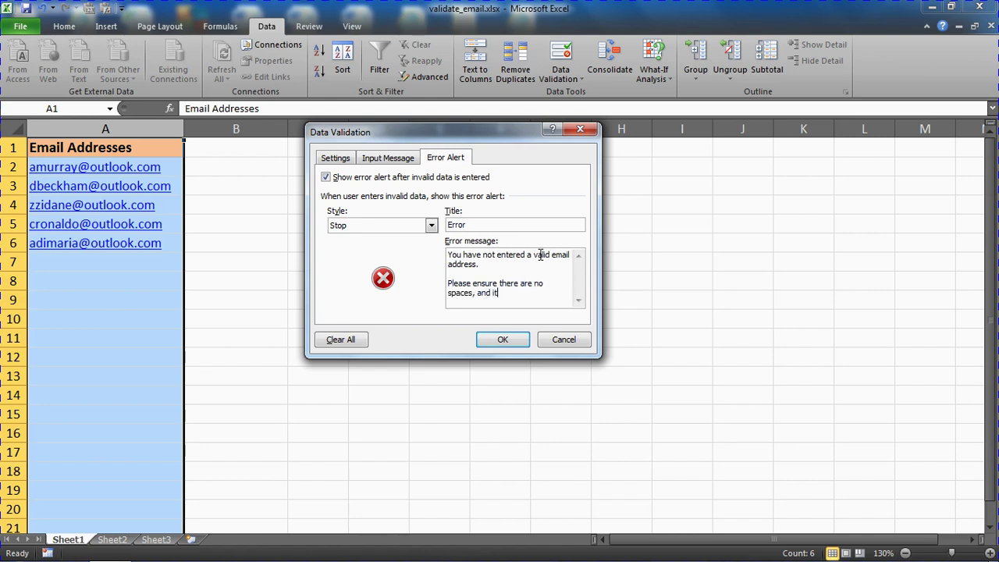
type(" contains an ")
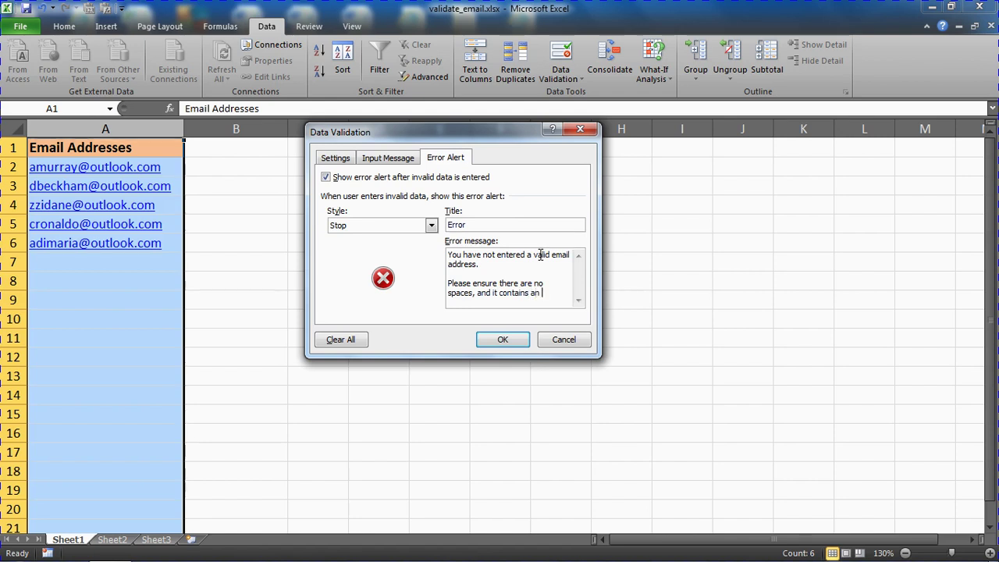
type("'@' and '.'.")
- Apply the validation rule and test A7 with an email address containing a space
left_click(521, 347)
left_click(480, 324)
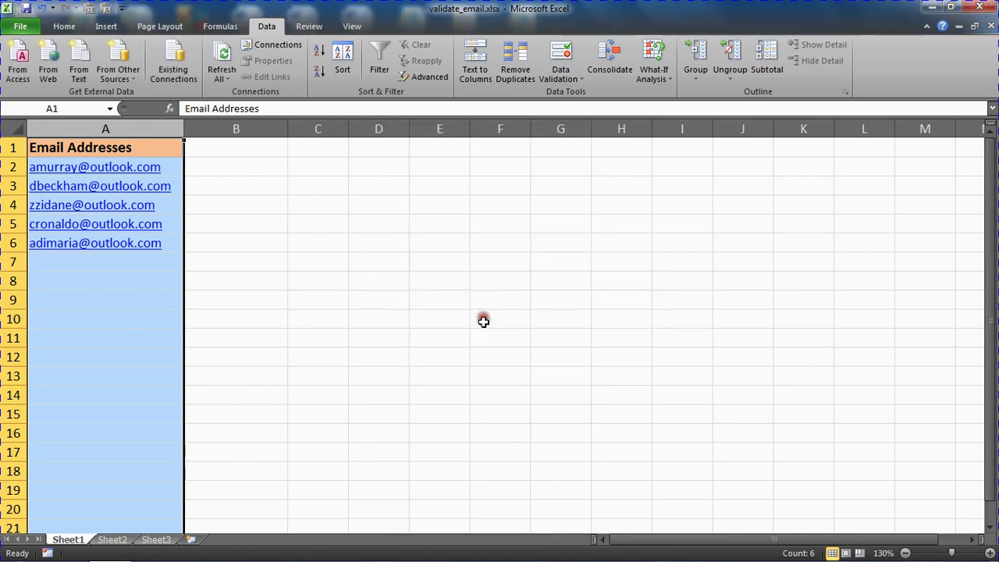
left_click(110, 263)
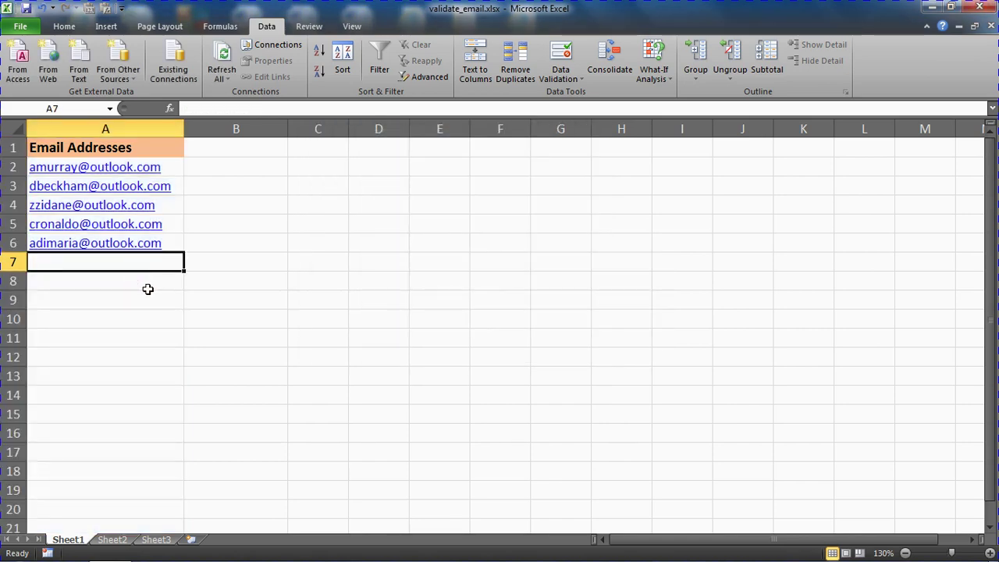
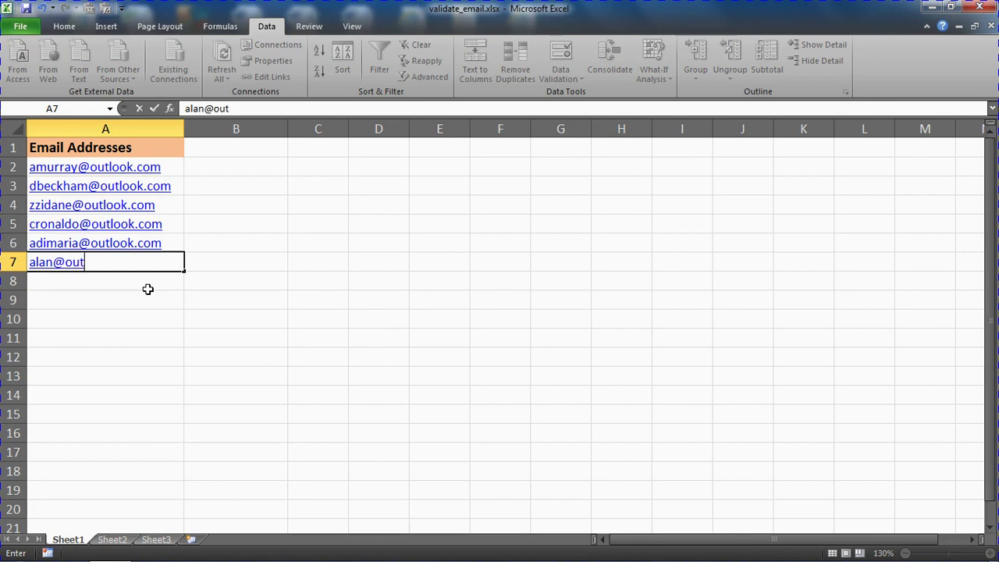
key("Return")
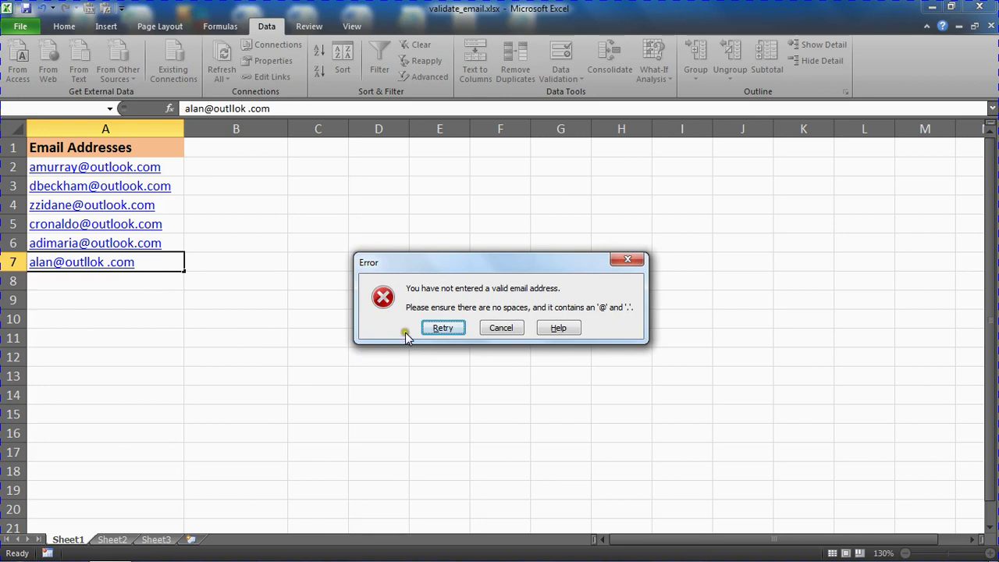
- Cancel the rejection and test A7 with an address lacking an @ sign
left_click(487, 328)
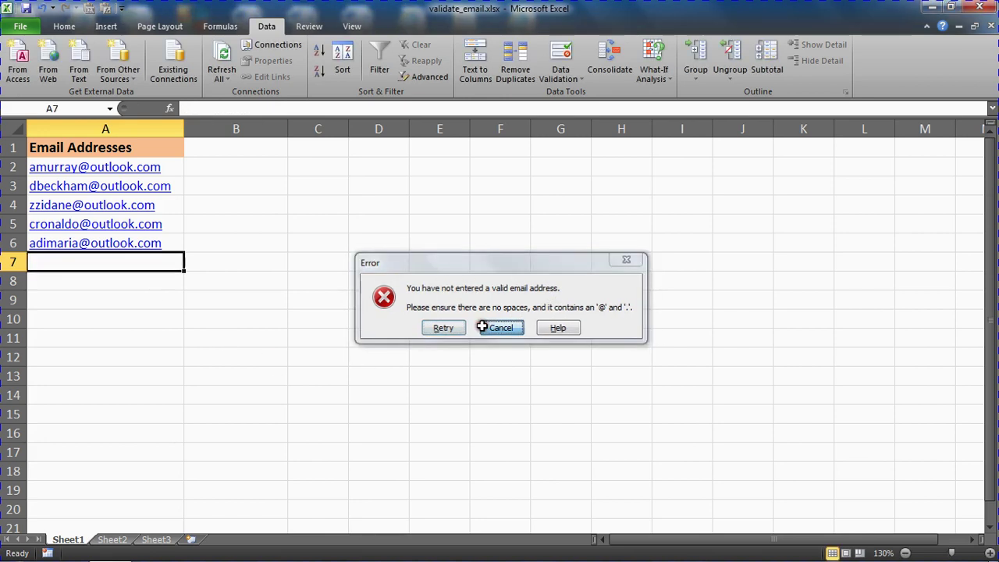
type("alan.com")
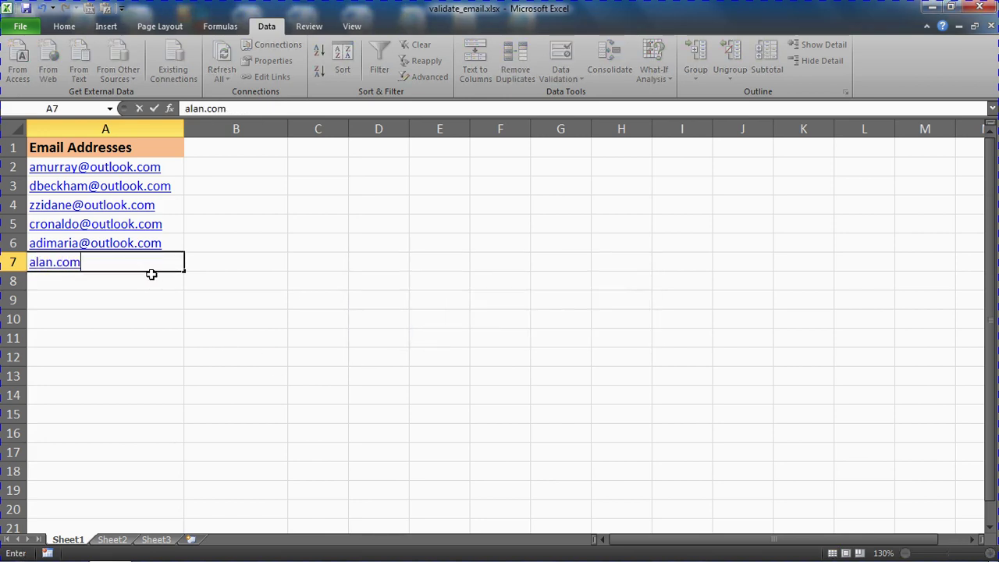
key("Return")
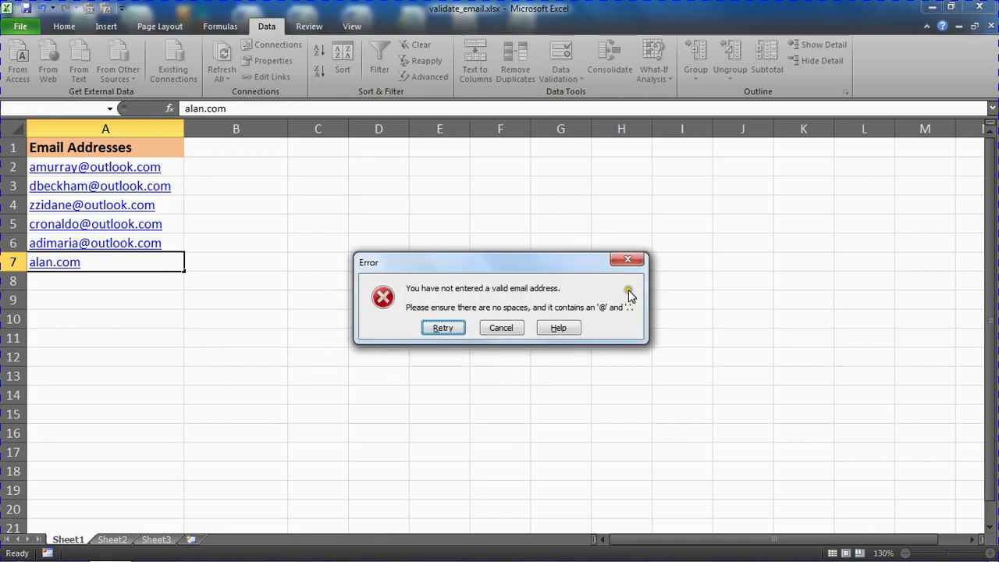
- Cancel the rejection and test A7 with an address lacking a full stop
left_click(507, 333)
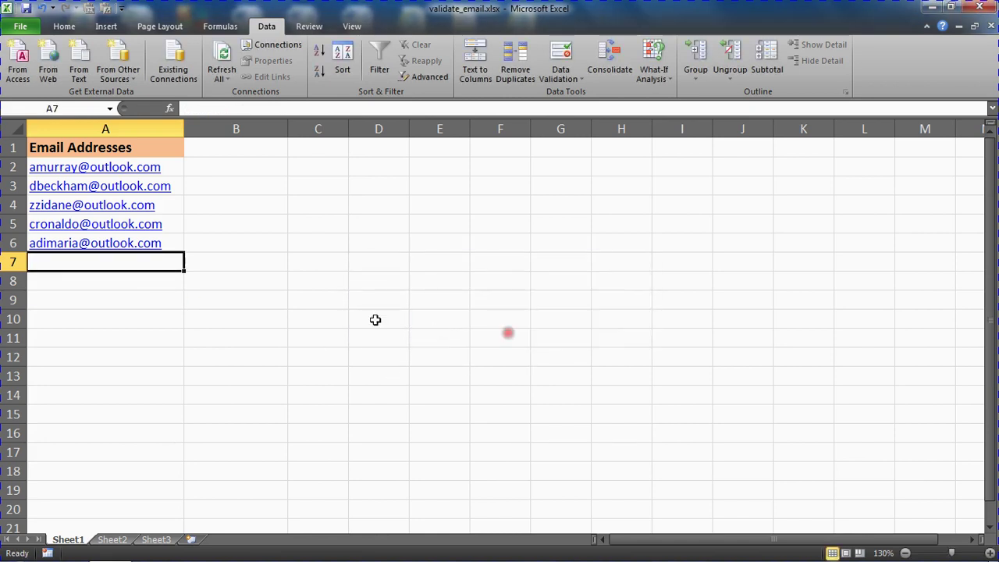
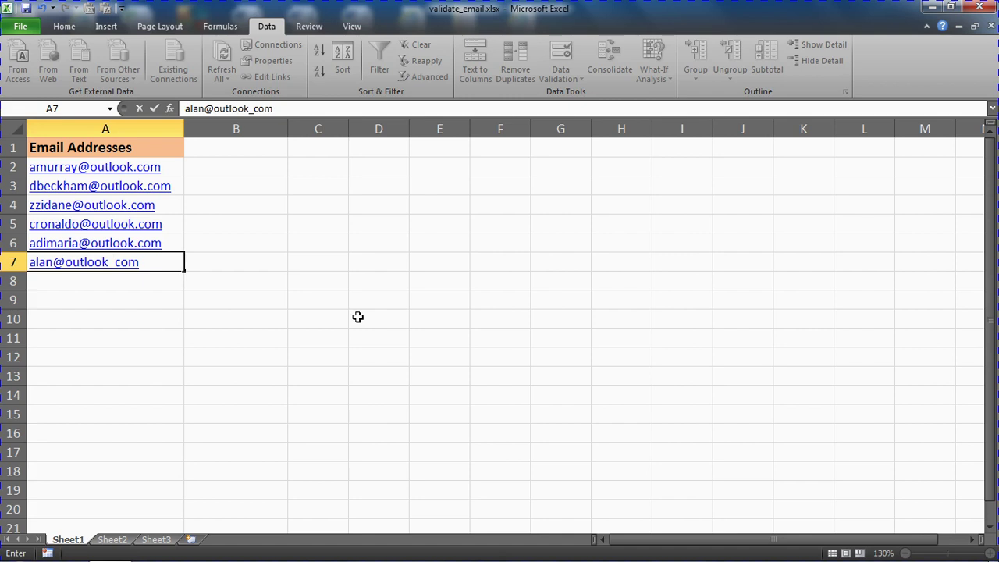
key("Return")
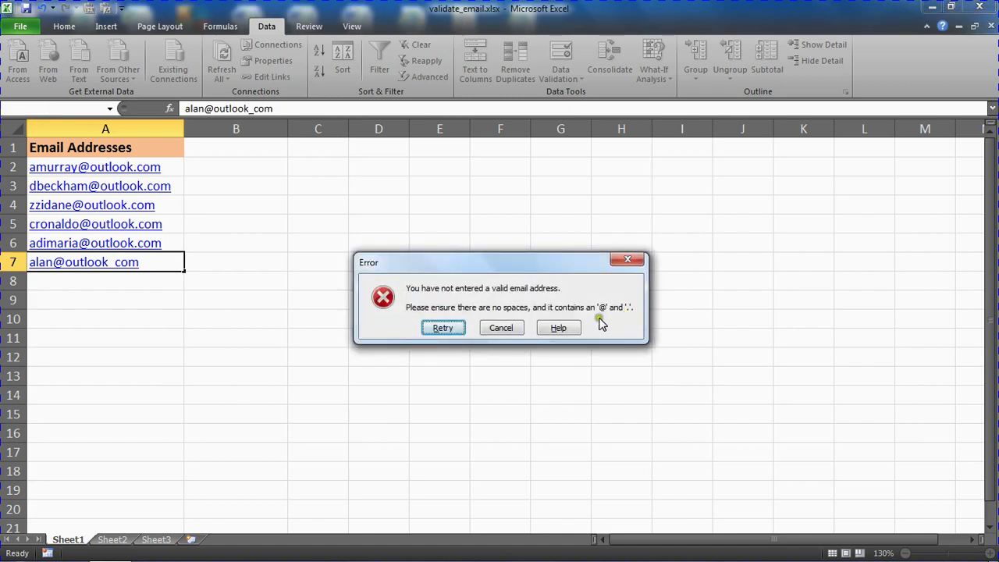
- Cancel the rejection and enter a correctly formed email address in A7
left_click(504, 328)
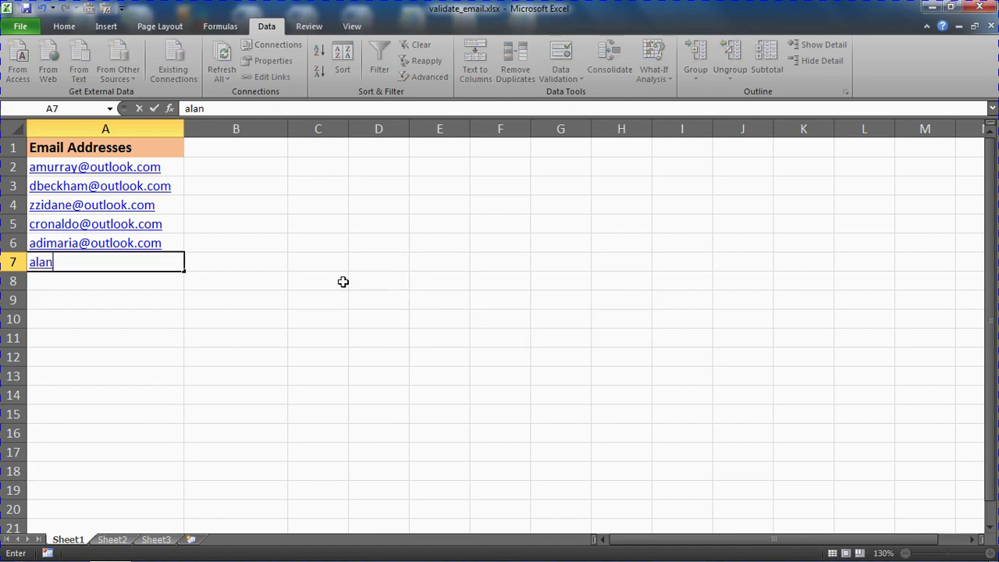
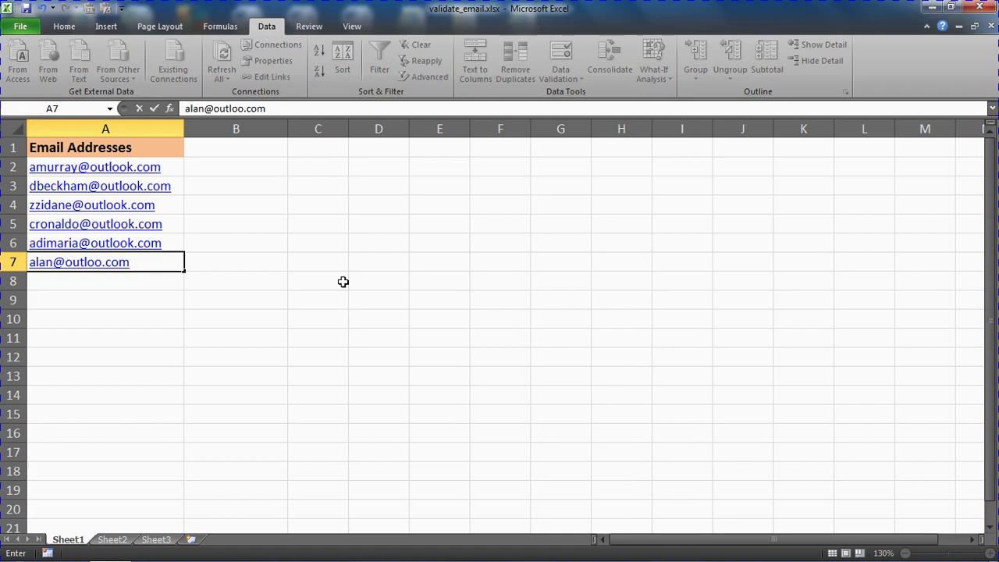
key("Return")
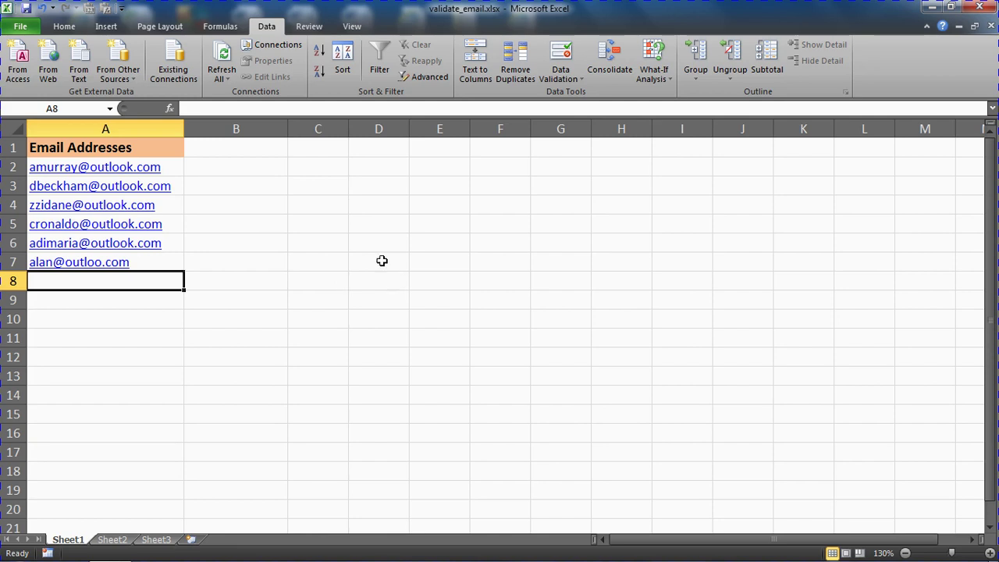
left_click(66, 28)
left_click(254, 283)
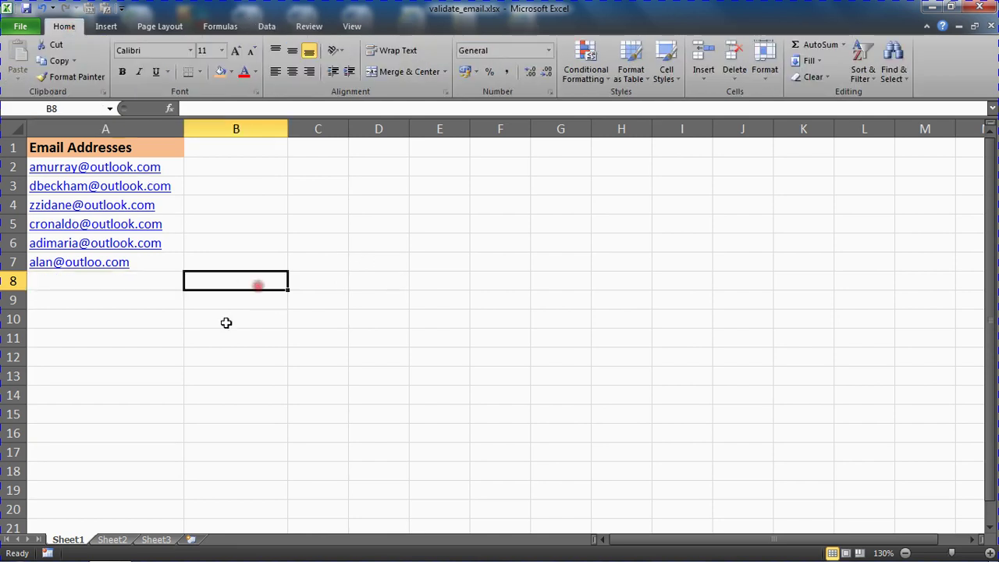